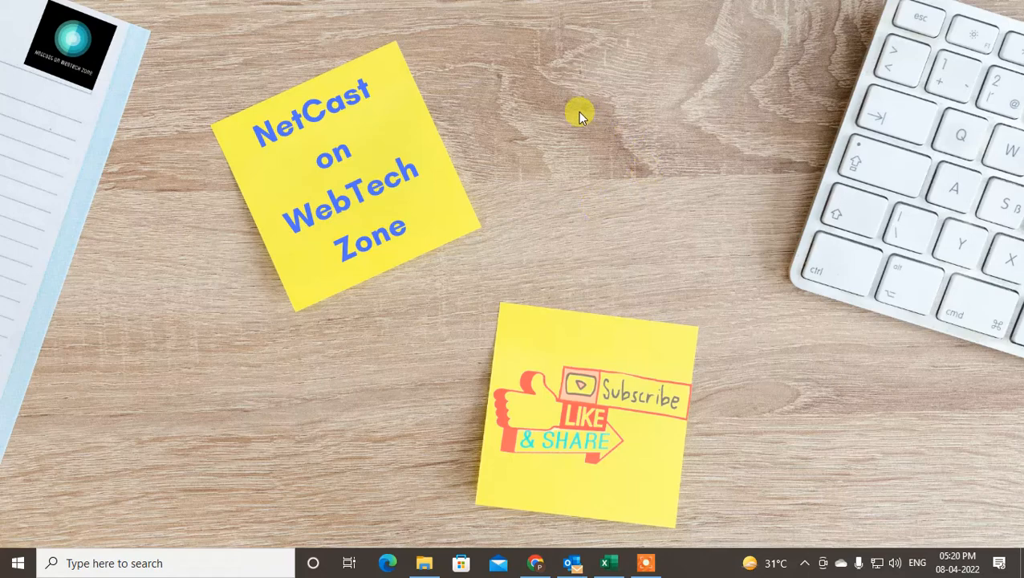
{"action": "right_click", "coordinate": [579, 113]}
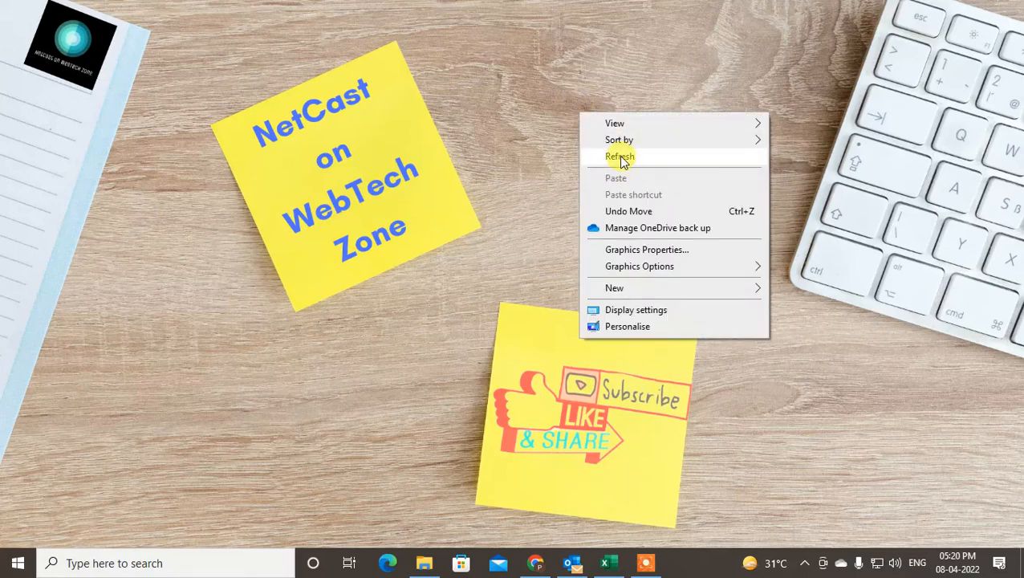
{"action": "left_click", "coordinate": [621, 157]}
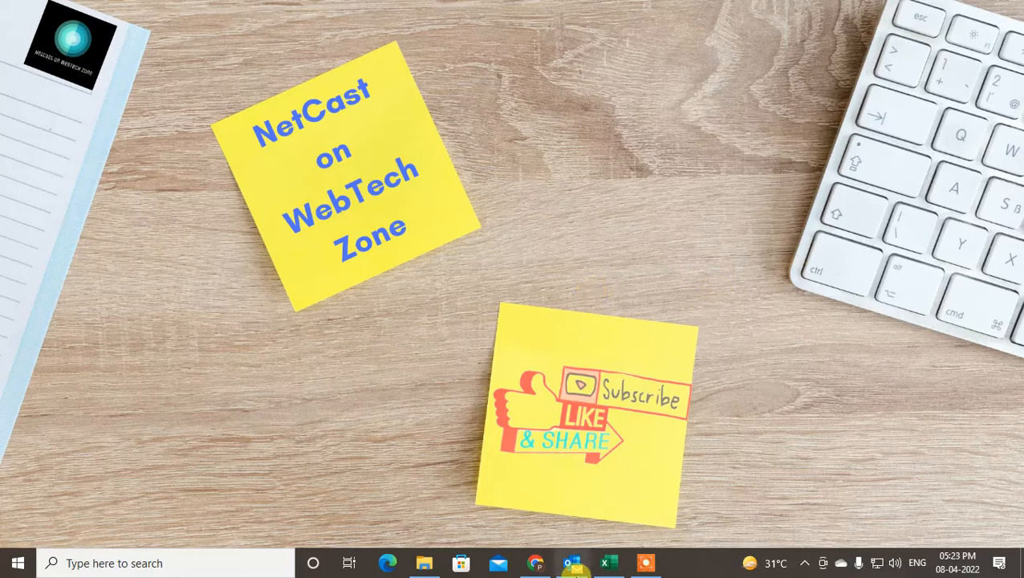
Switch to Outlook, show the Inbox and start the Import and Export Wizard
{"action": "left_click", "coordinate": [571, 562]}
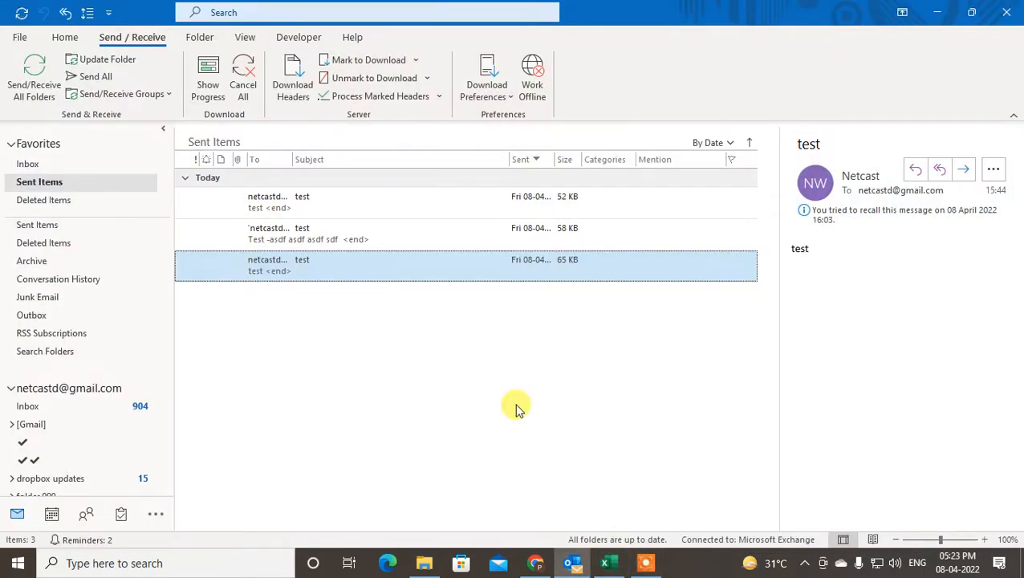
{"action": "left_click", "coordinate": [33, 164]}
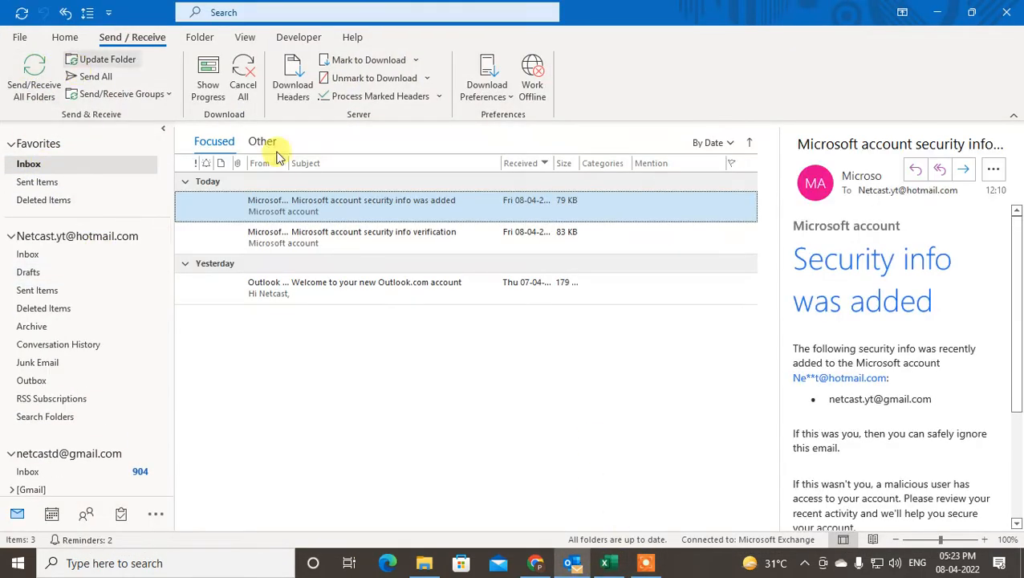
{"action": "left_click", "coordinate": [17, 38]}
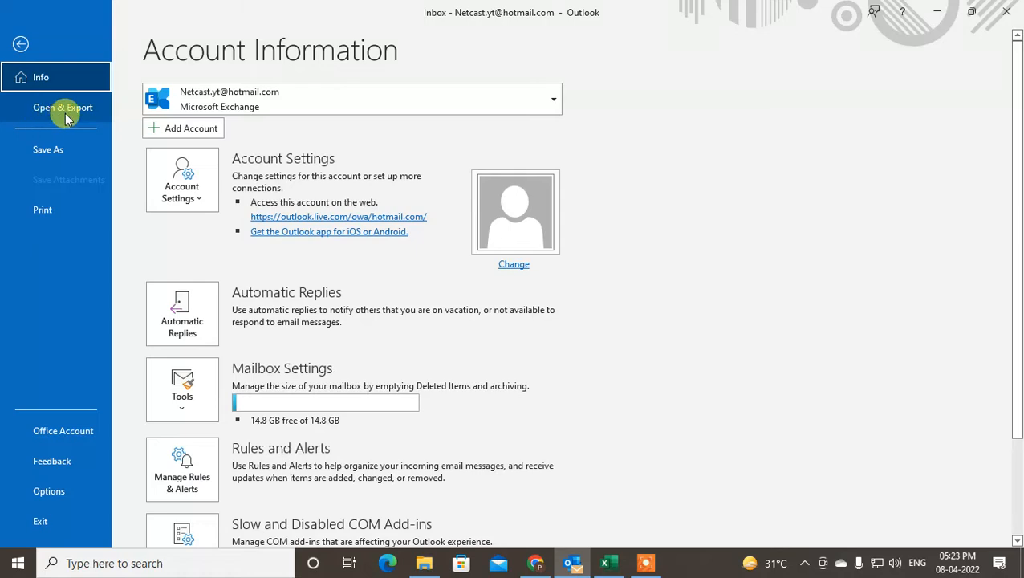
{"action": "left_click", "coordinate": [60, 111]}
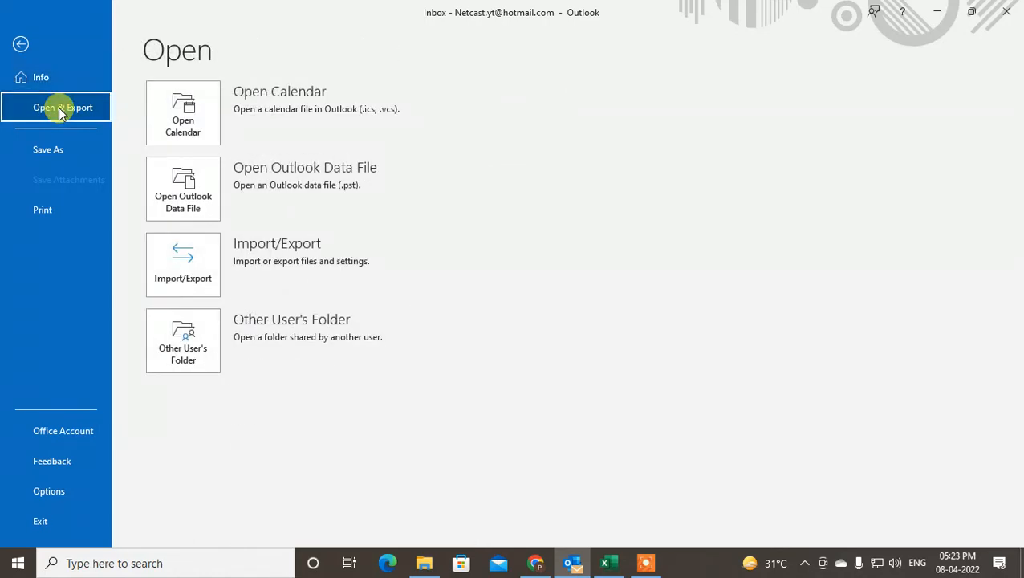
{"action": "left_click", "coordinate": [190, 267]}
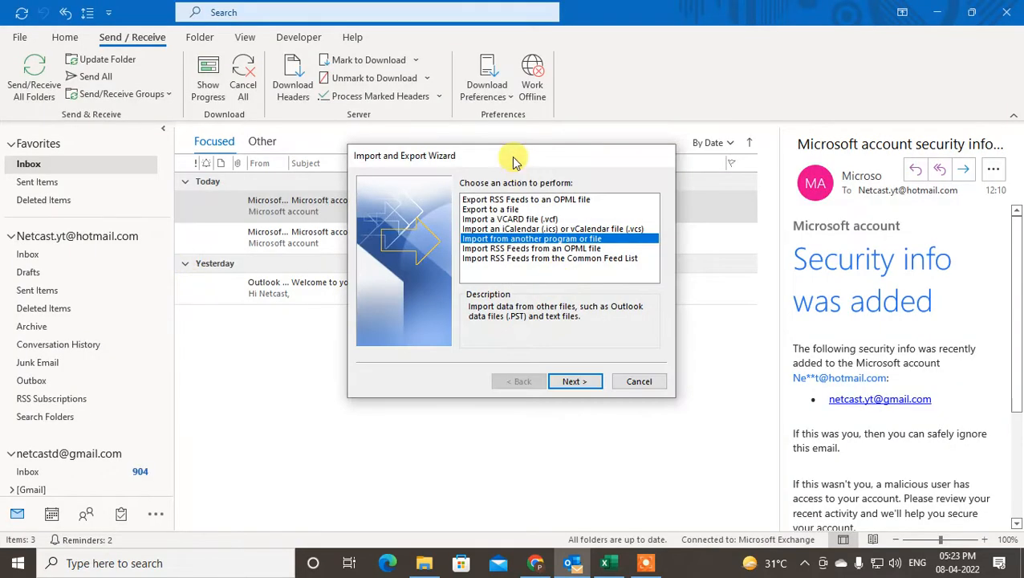
{"action": "left_click_drag", "start_coordinate": [515, 162], "coordinate": [394, 143]}
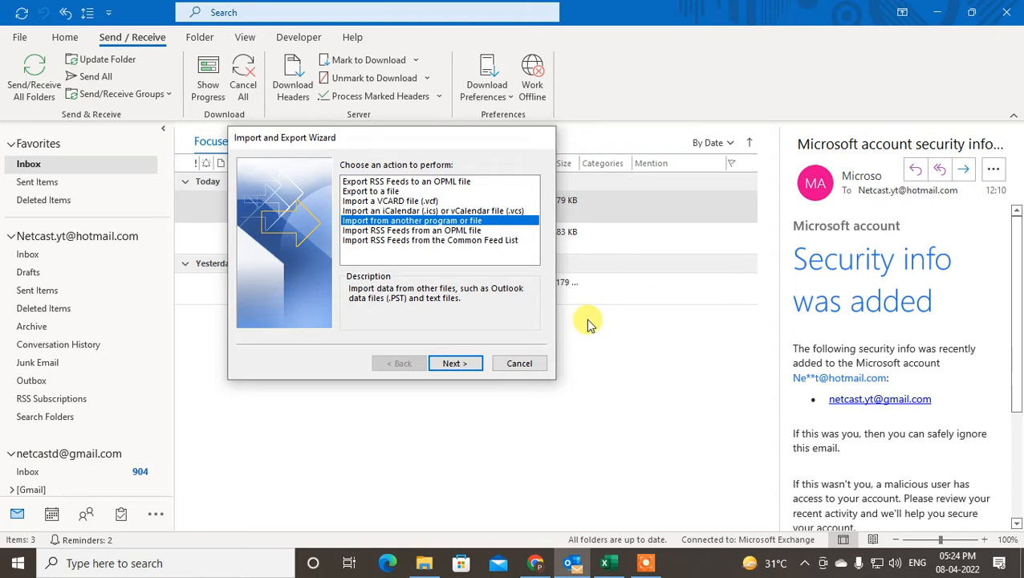
Choose to export to a file of type Outlook Data File (.pst) and proceed to the folder selection
{"action": "left_click", "coordinate": [368, 191]}
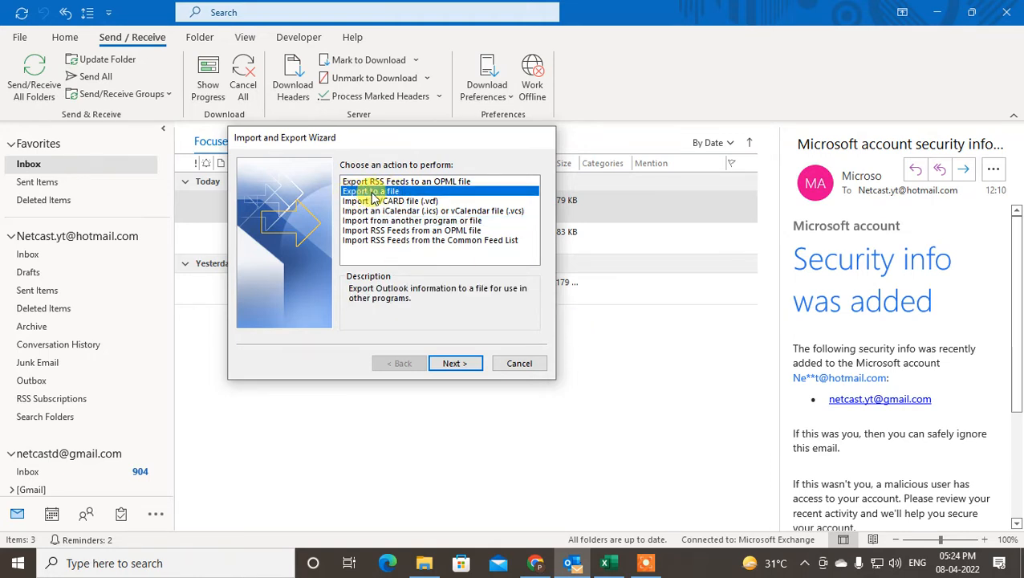
{"action": "left_click", "coordinate": [455, 363]}
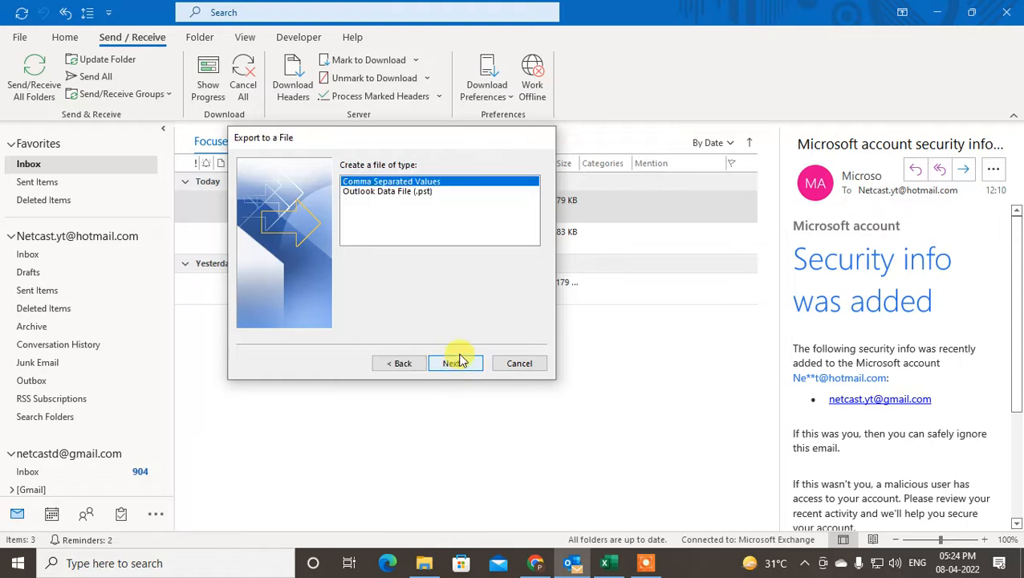
{"action": "left_click", "coordinate": [345, 194]}
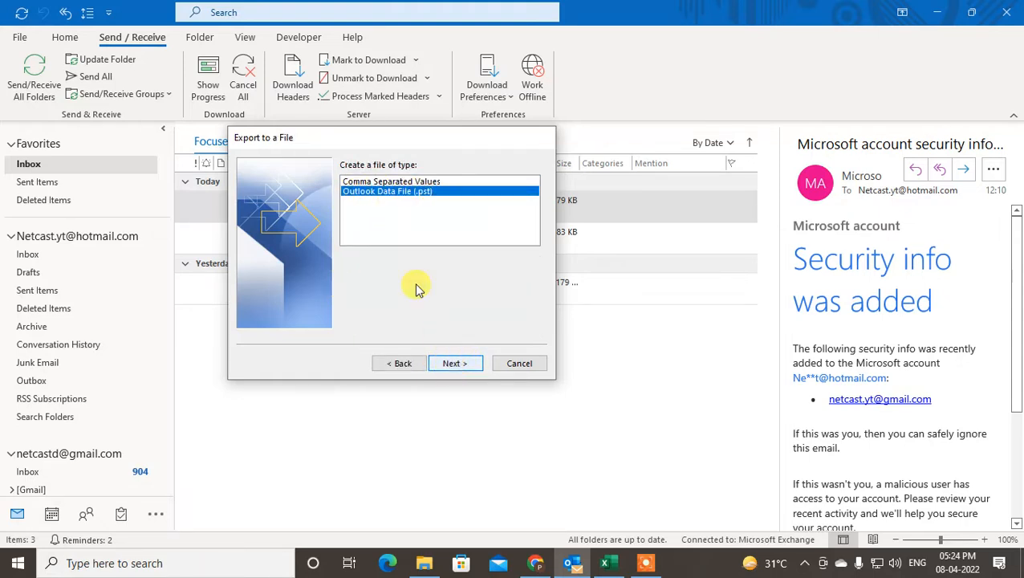
{"action": "left_click_drag", "start_coordinate": [428, 140], "coordinate": [470, 153]}
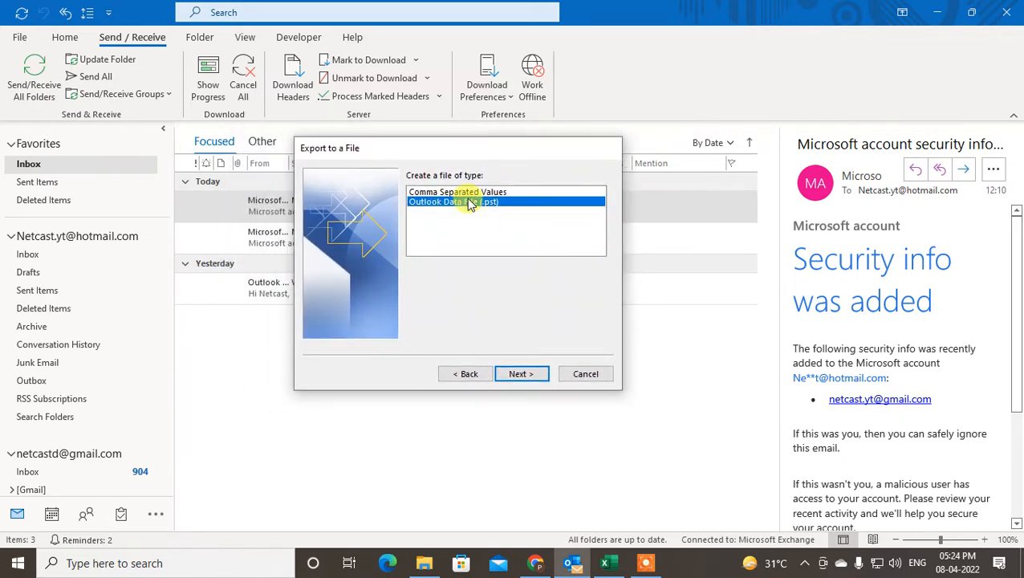
{"action": "left_click", "coordinate": [522, 373]}
Select the whole Hotmail account as the folder to export from
{"action": "left_click_drag", "start_coordinate": [523, 159], "coordinate": [417, 136]}
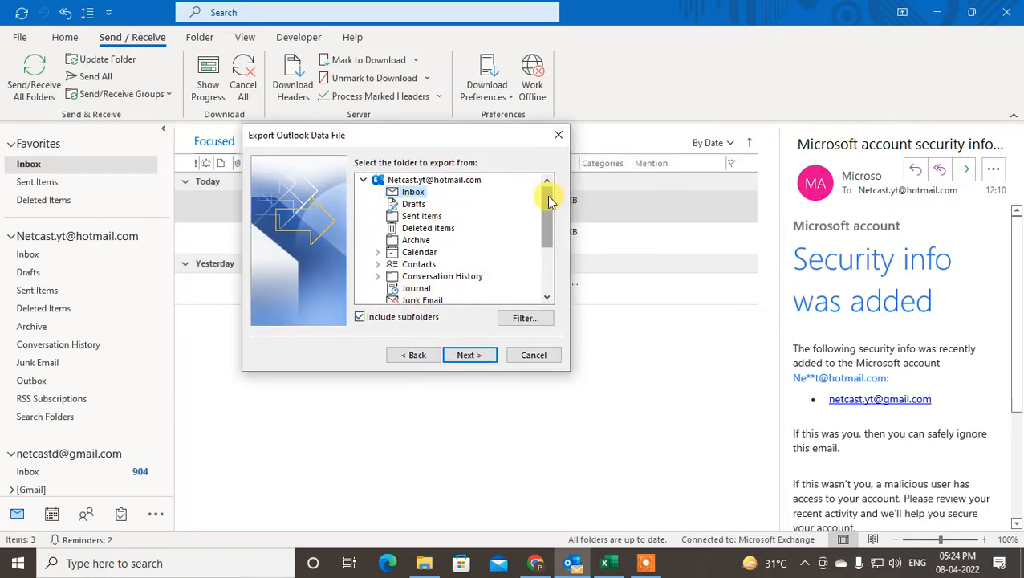
{"action": "mouse_move", "coordinate": [548, 194]}
{"action": "left_mouse_down"}
{"action": "mouse_move", "coordinate": [557, 256]}
{"action": "mouse_move", "coordinate": [559, 201]}
{"action": "left_mouse_up"}
{"action": "mouse_move", "coordinate": [550, 198]}
{"action": "left_mouse_down"}
{"action": "mouse_move", "coordinate": [547, 240]}
{"action": "mouse_move", "coordinate": [551, 194]}
{"action": "left_mouse_up"}
{"action": "left_click", "coordinate": [399, 181]}
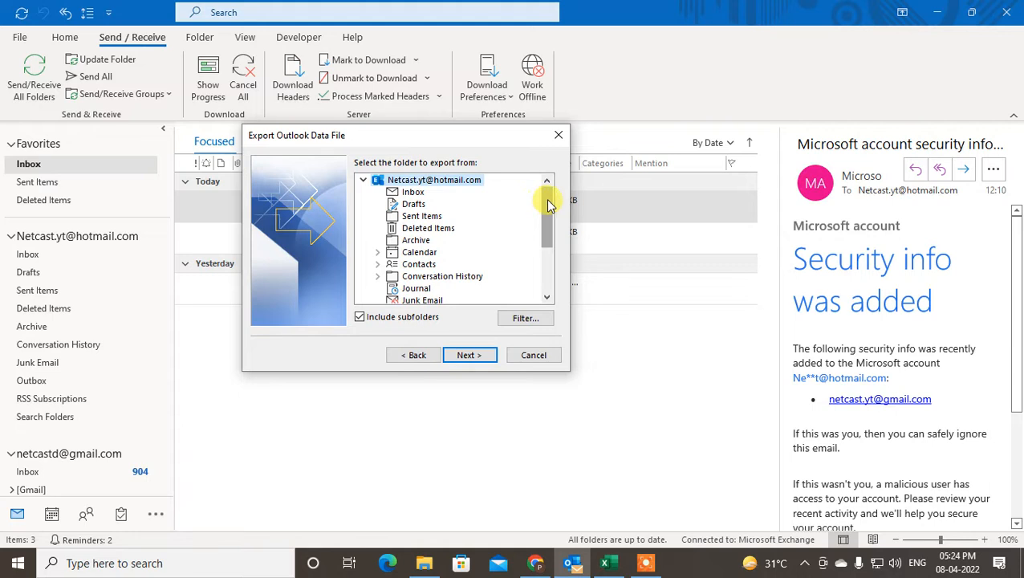
Expand the Gmail account's folders and select that account as the export source instead
{"action": "left_click_drag", "start_coordinate": [548, 205], "coordinate": [520, 258]}
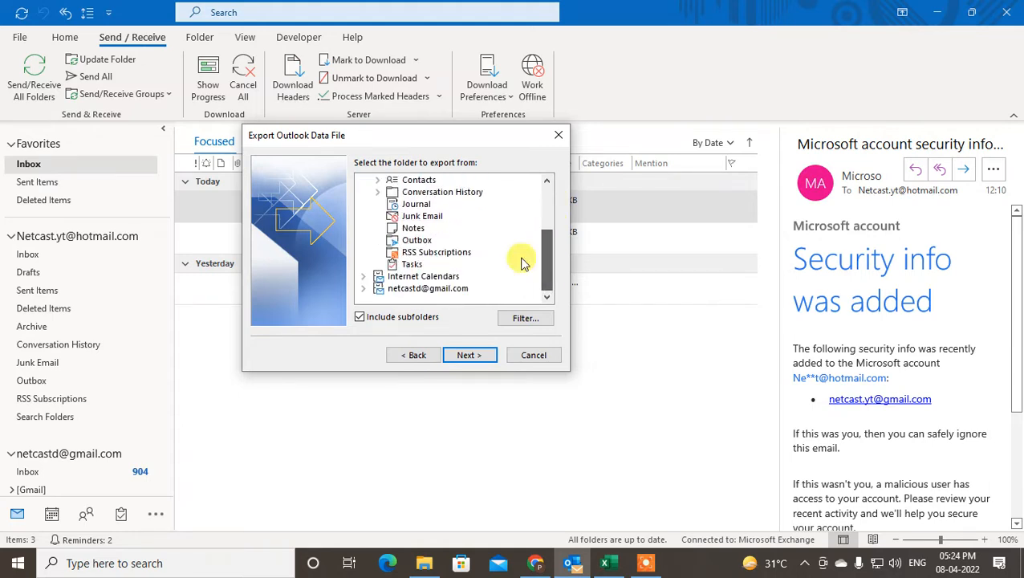
{"action": "left_click", "coordinate": [363, 290]}
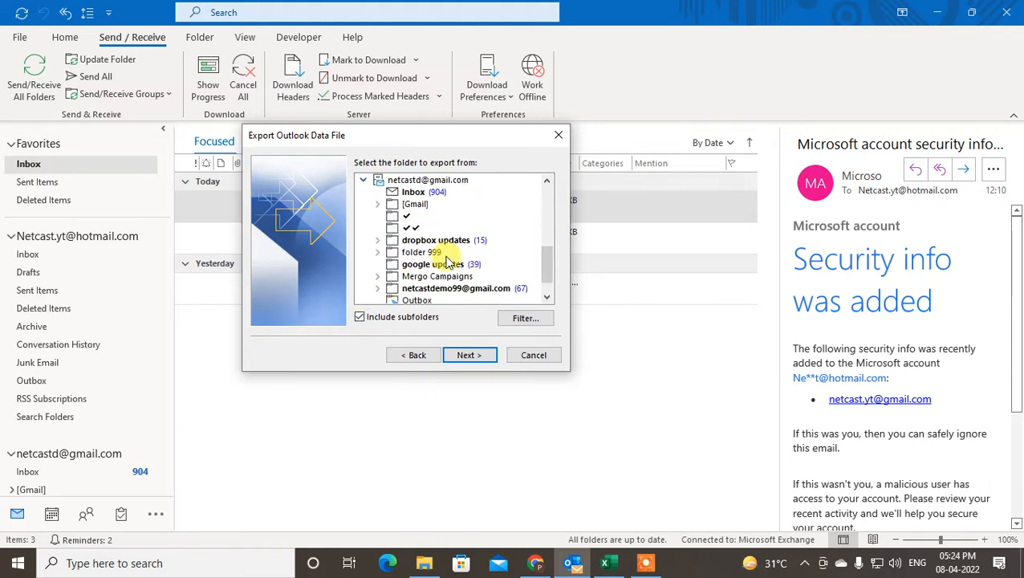
{"action": "left_click_drag", "start_coordinate": [544, 264], "coordinate": [549, 269]}
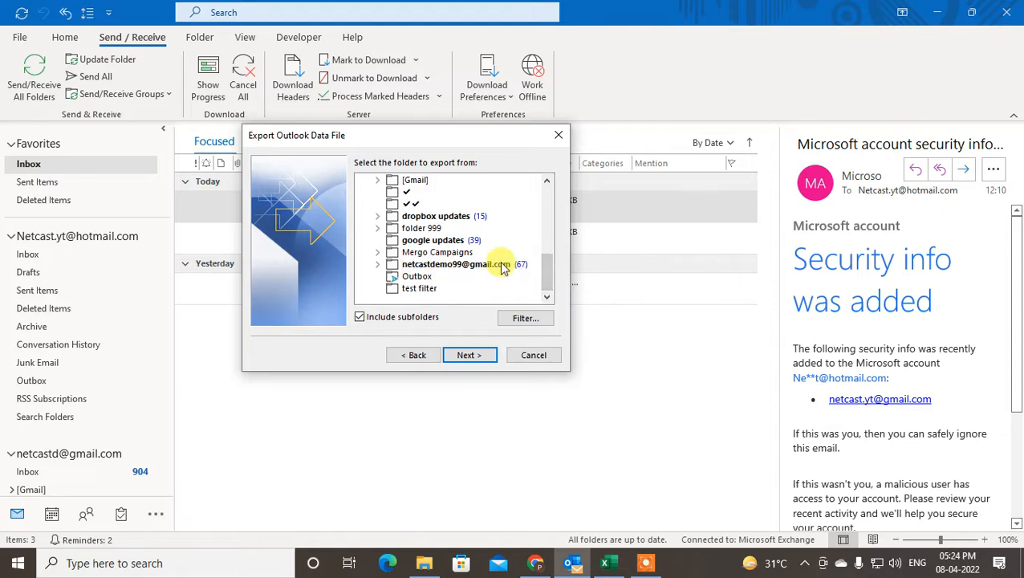
{"action": "scroll", "coordinate": [423, 262], "scroll_direction": "up", "scroll_amount": 3}
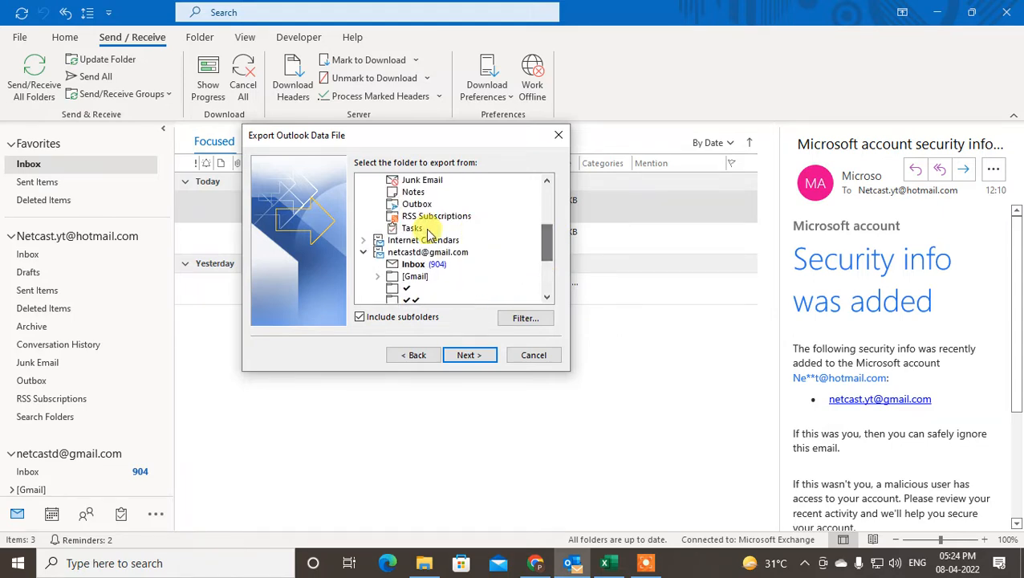
{"action": "left_click", "coordinate": [409, 253]}
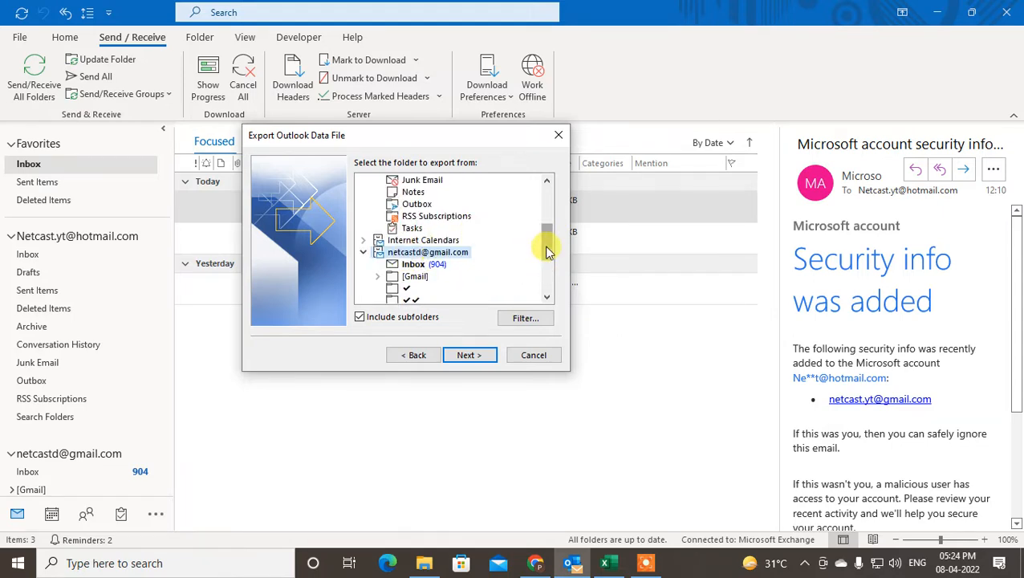
Collapse both accounts' folder trees, select the Hotmail account as the export source and continue to the save options
{"action": "left_click_drag", "start_coordinate": [548, 246], "coordinate": [549, 194]}
{"action": "left_click", "coordinate": [441, 181]}
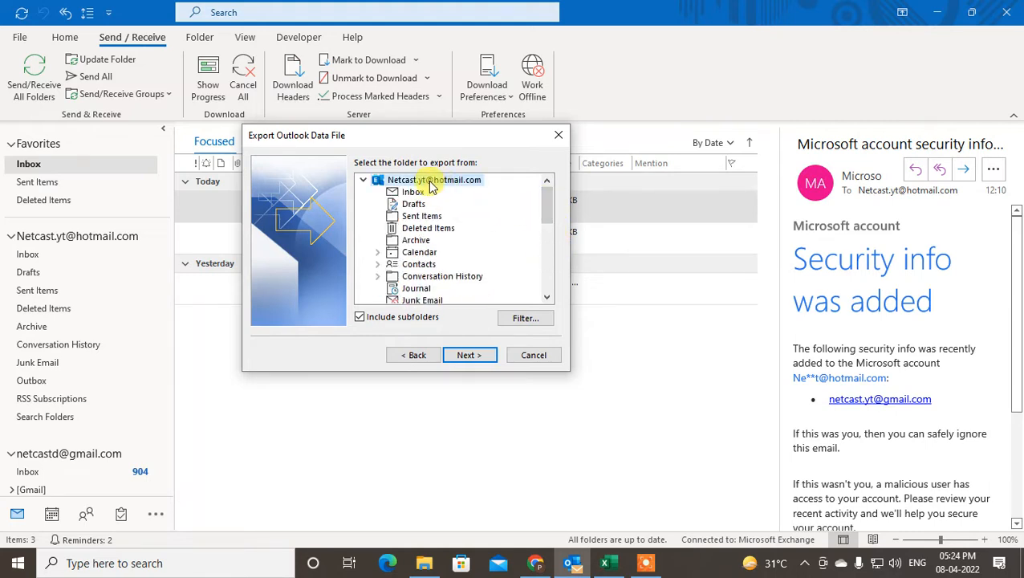
{"action": "left_click", "coordinate": [363, 180]}
{"action": "left_click", "coordinate": [364, 206]}
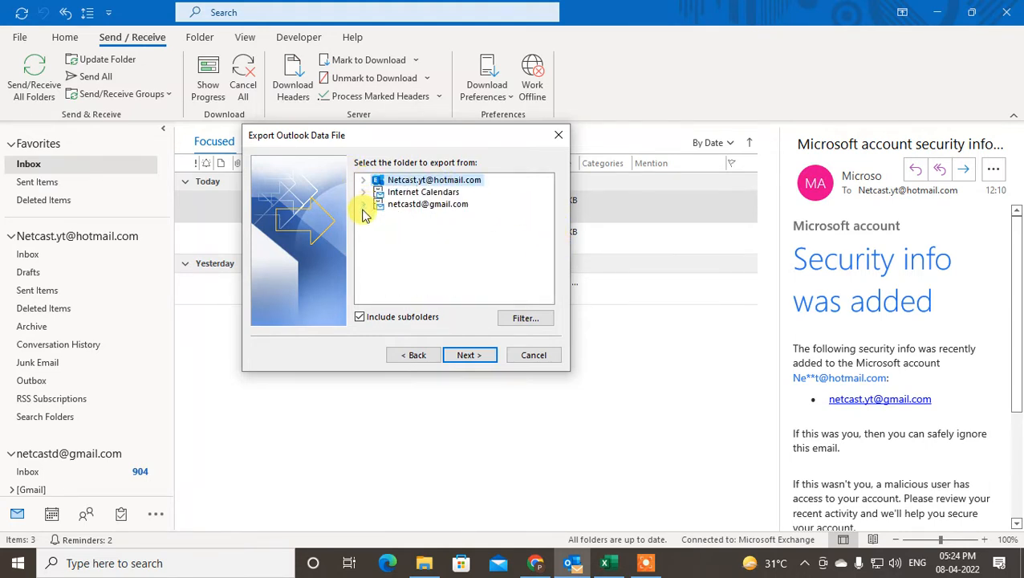
{"action": "left_click", "coordinate": [430, 205]}
{"action": "left_click", "coordinate": [414, 181]}
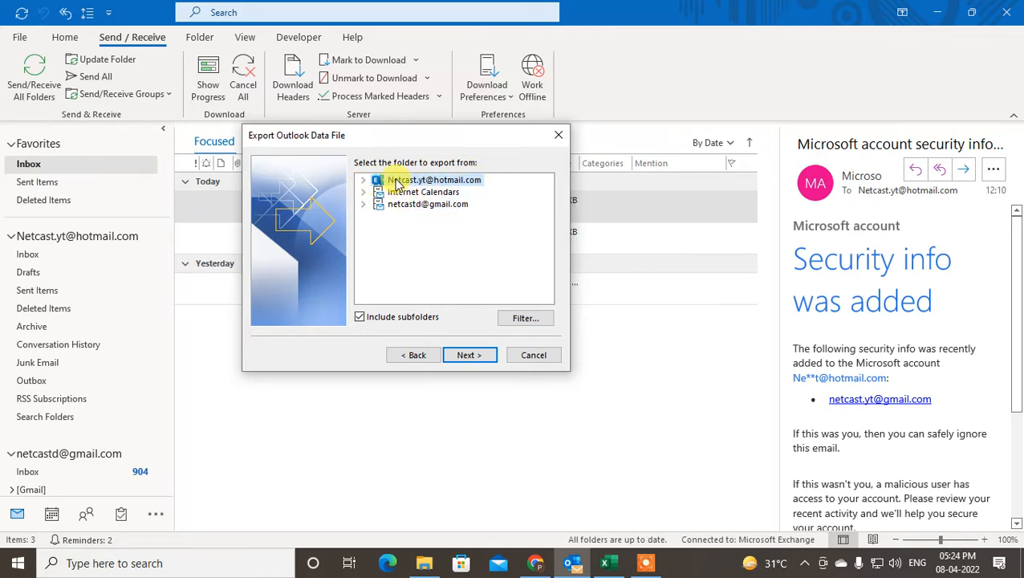
{"action": "left_click", "coordinate": [365, 182]}
{"action": "left_click", "coordinate": [365, 181]}
{"action": "left_click", "coordinate": [365, 181]}
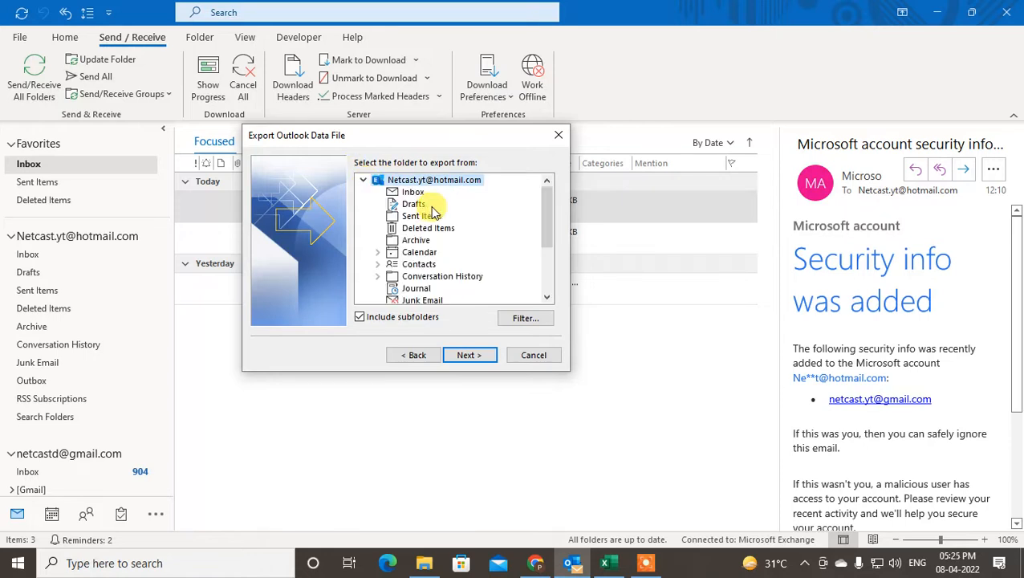
{"action": "left_click", "coordinate": [365, 180]}
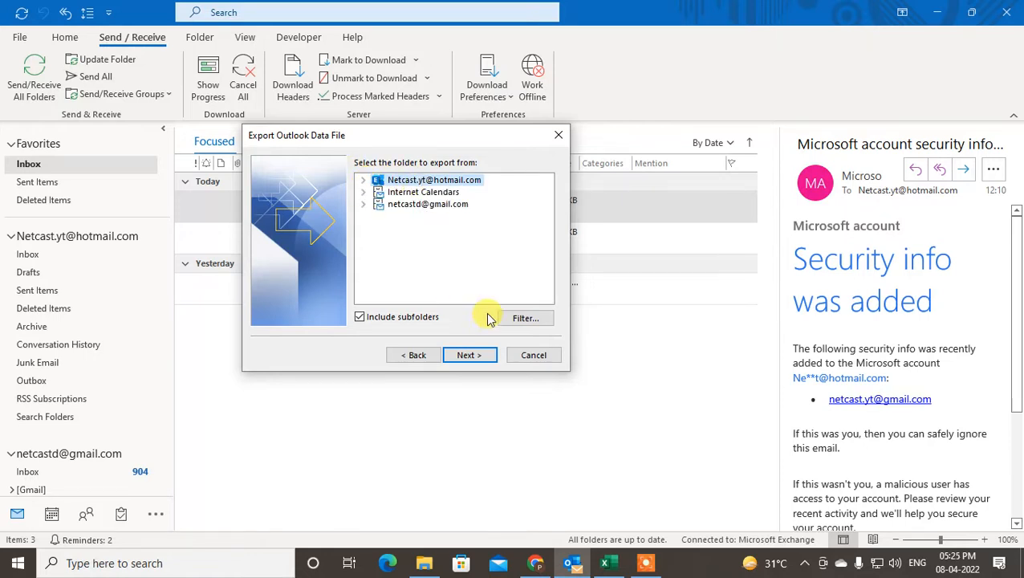
{"action": "left_click", "coordinate": [471, 357]}
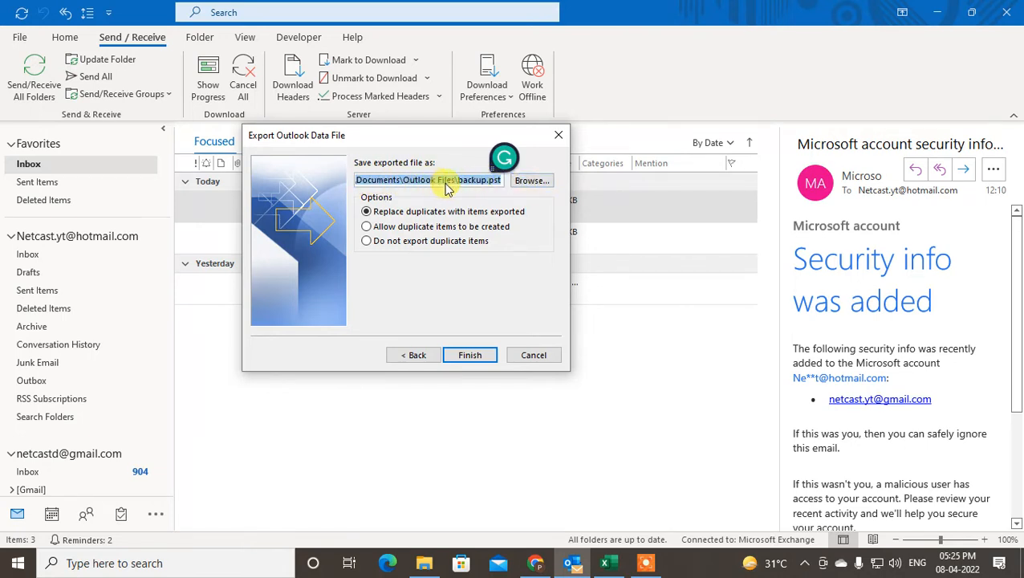
{"action": "left_click", "coordinate": [522, 182]}
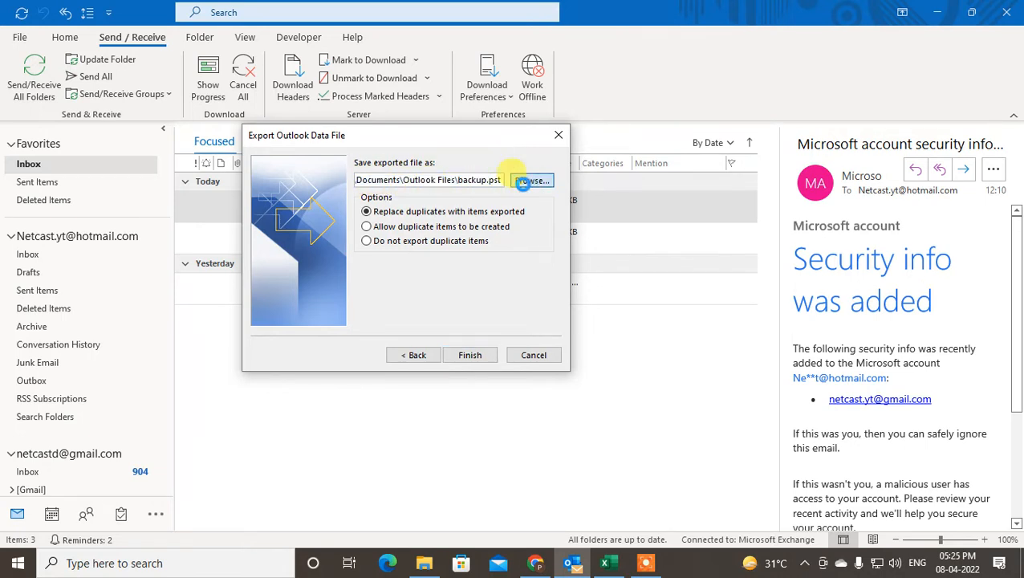
{"action": "left_click", "coordinate": [523, 182]}
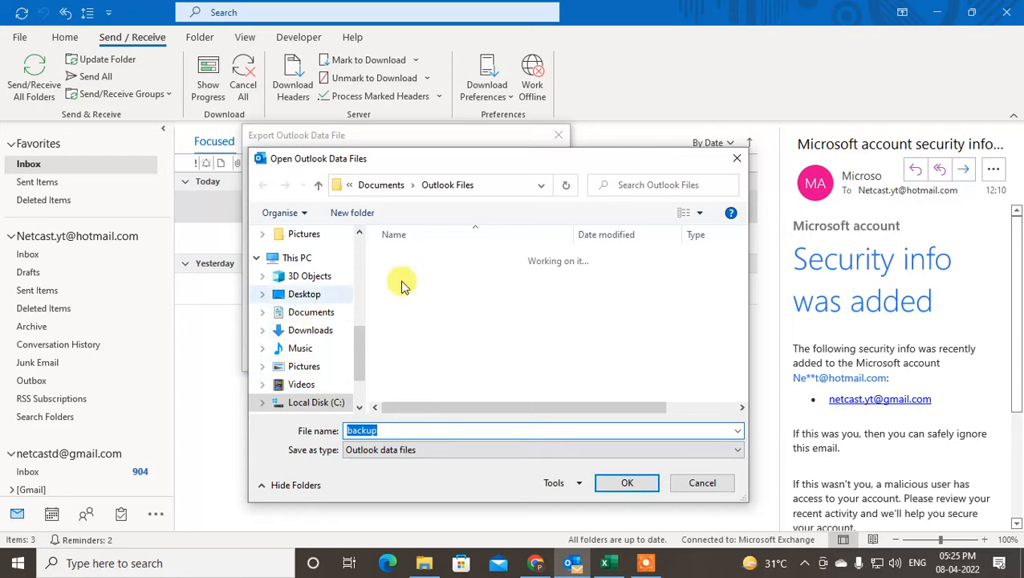
{"action": "left_click", "coordinate": [705, 482]}
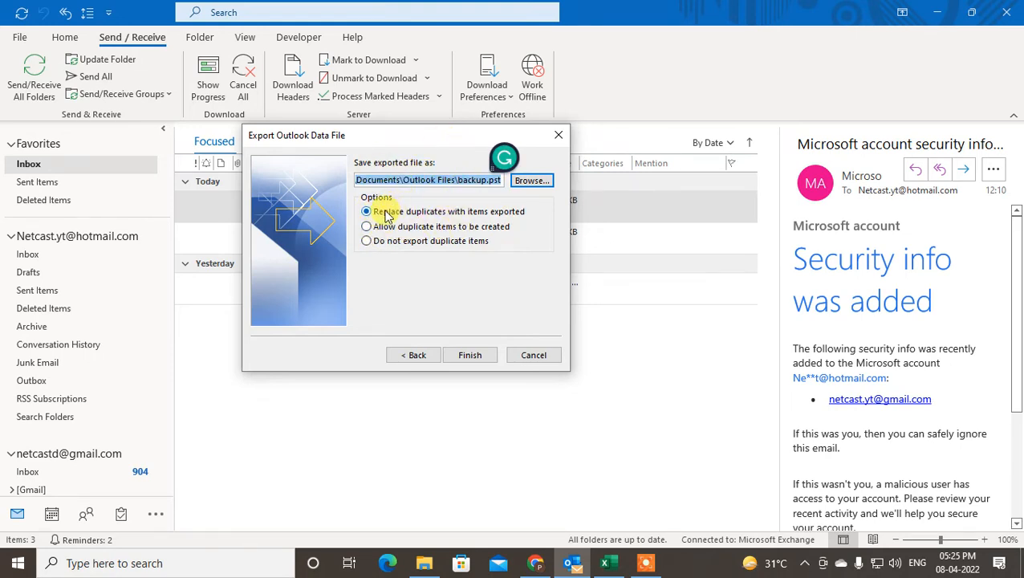
Try to finish the export to backup.pst in Outlook Files, first replacing duplicates and again with duplicate items not exported
{"action": "left_click", "coordinate": [457, 353]}
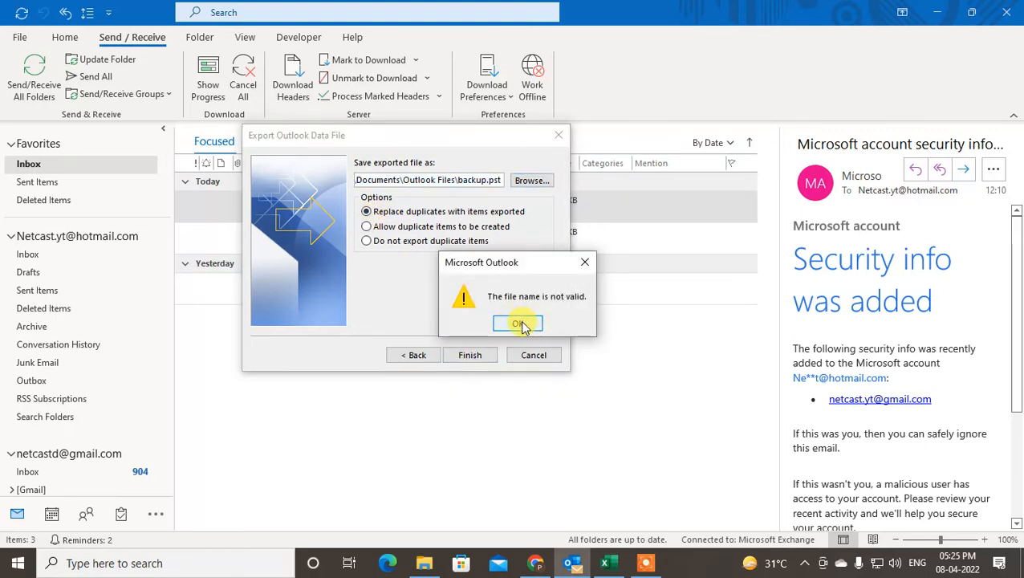
{"action": "left_click", "coordinate": [521, 324]}
{"action": "left_click", "coordinate": [367, 241]}
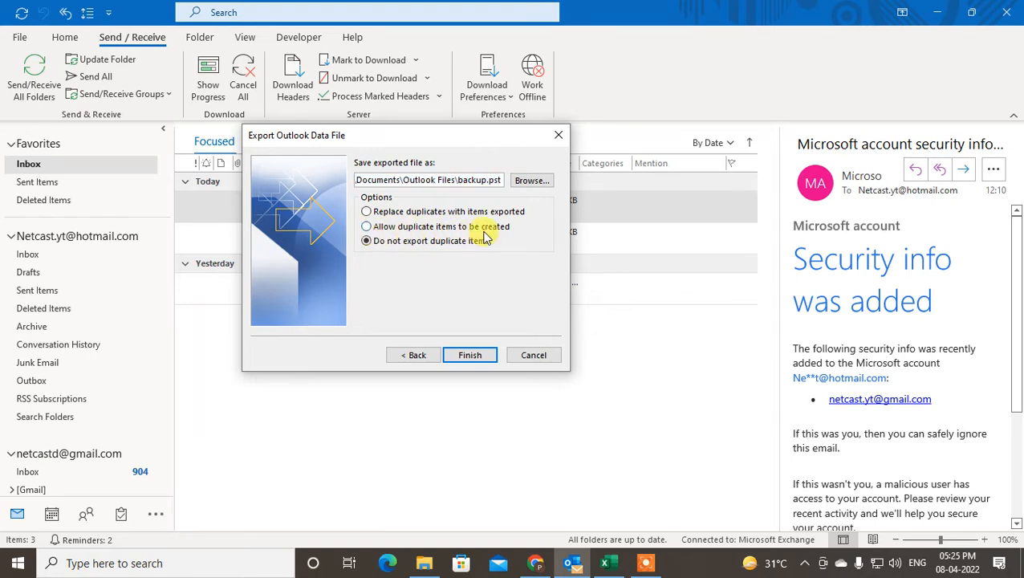
{"action": "left_click", "coordinate": [471, 356]}
{"action": "left_click", "coordinate": [518, 323]}
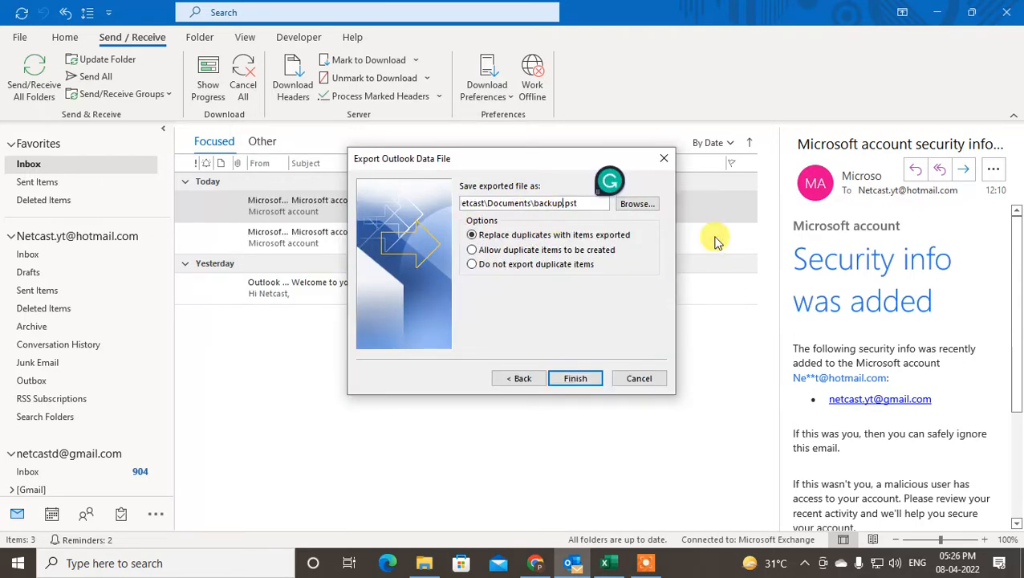
Set the export file to "backup 24.03.22" in the Documents folder and allow duplicate items to be created
{"action": "left_click", "coordinate": [641, 204]}
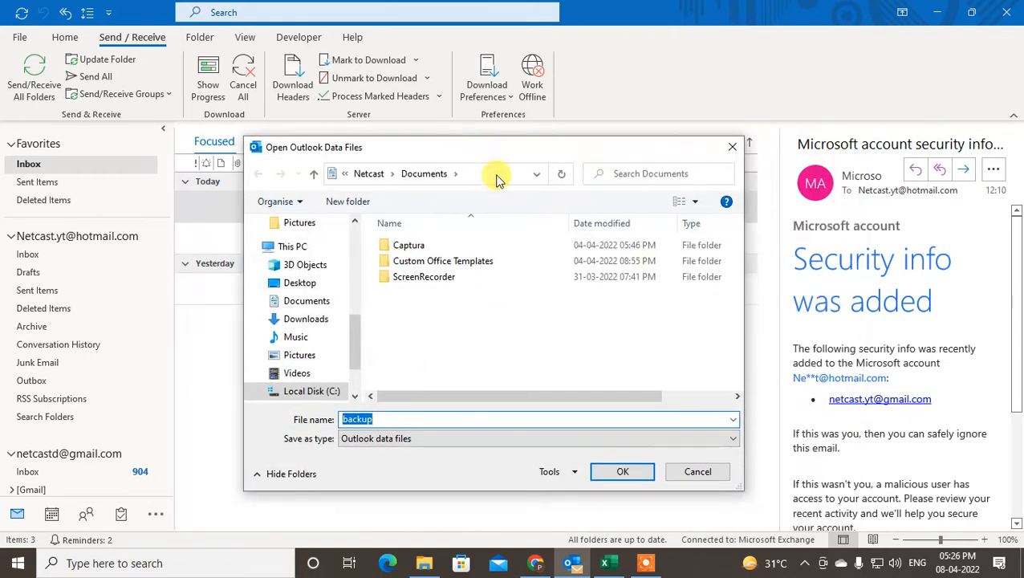
{"action": "left_click", "coordinate": [355, 418]}
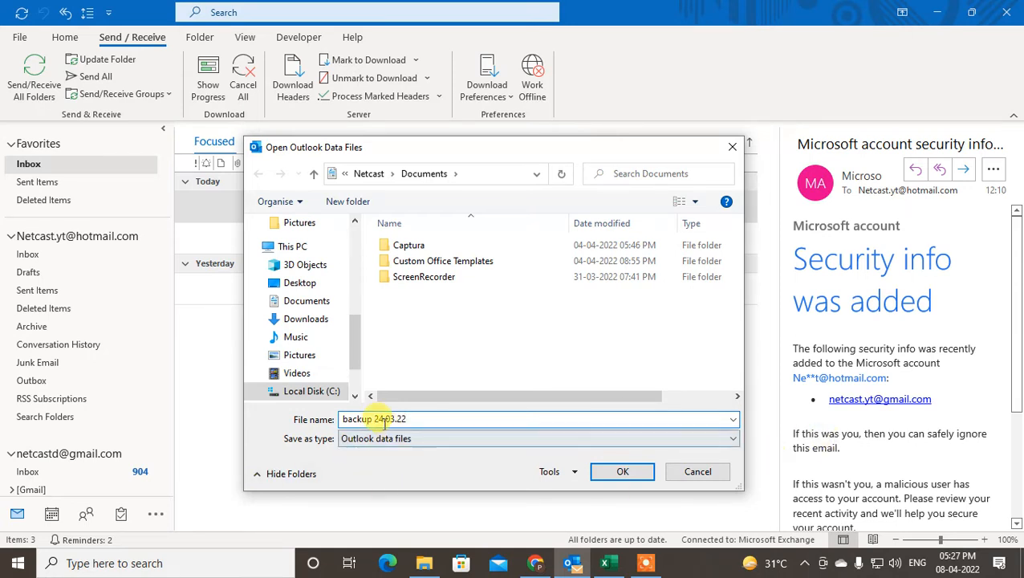
{"action": "left_click", "coordinate": [623, 472]}
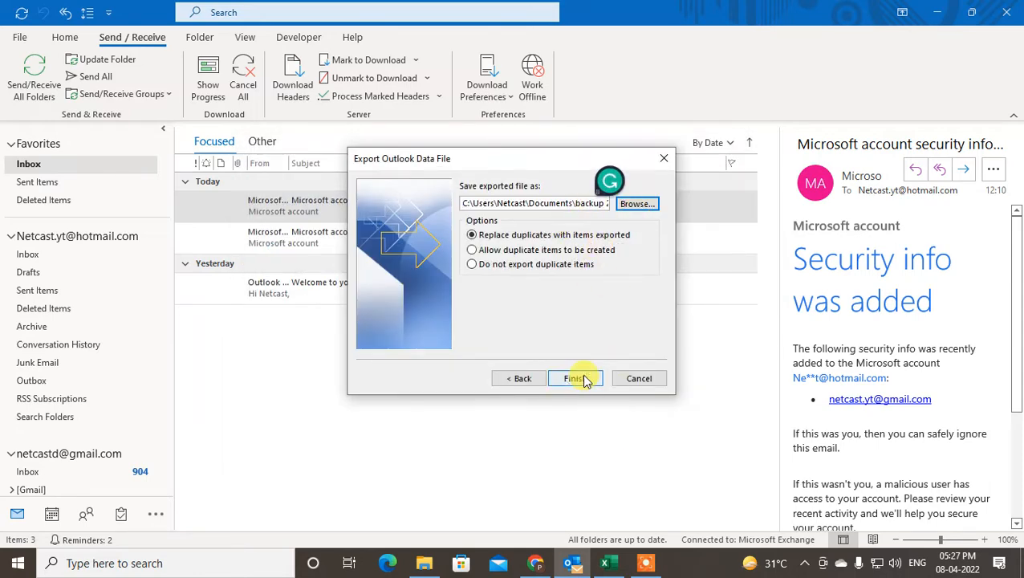
{"action": "left_click", "coordinate": [472, 249]}
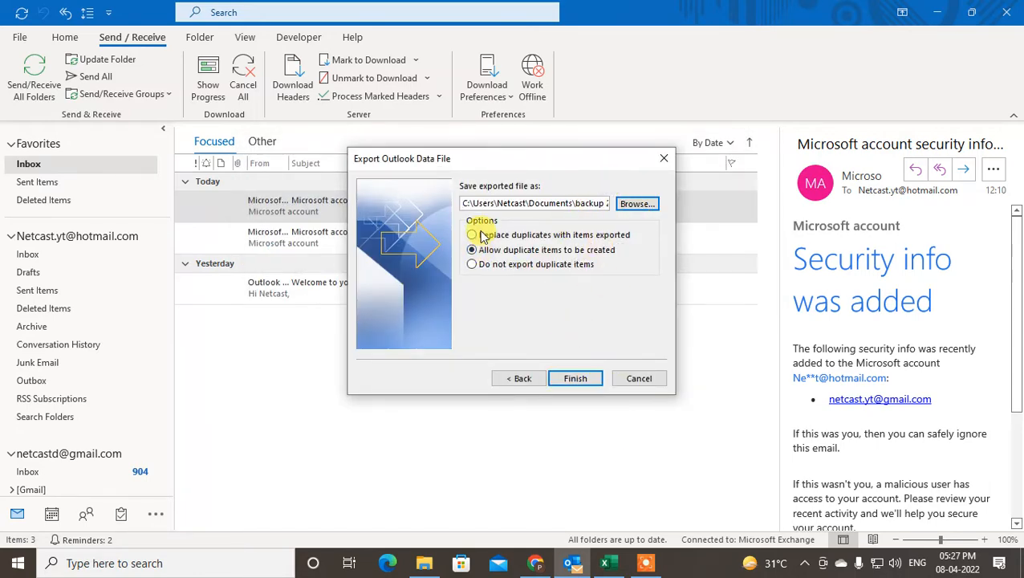
Finish the export to the "backup 24.03.22" data file, leaving the optional password blank
{"action": "left_click", "coordinate": [573, 378]}
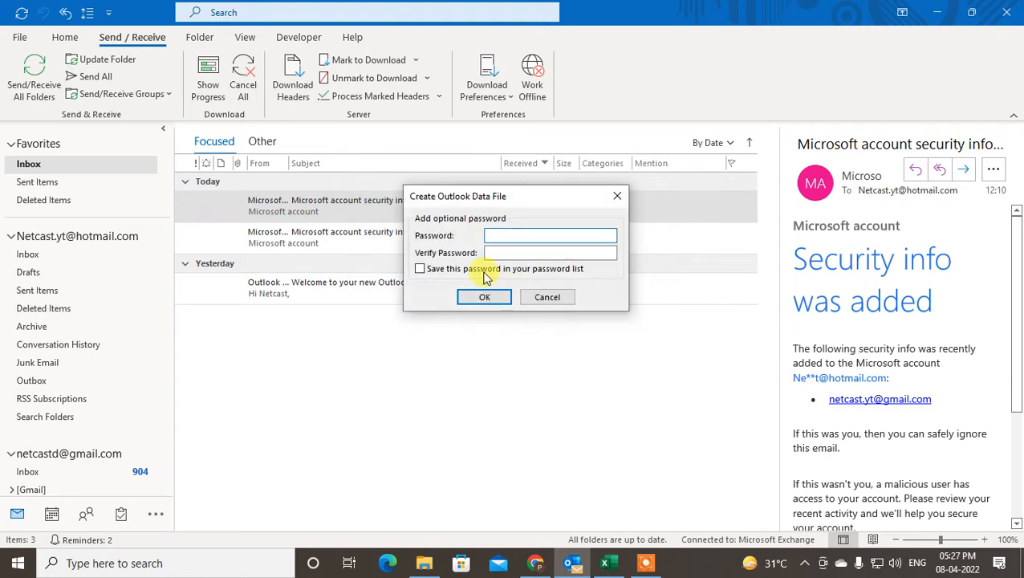
{"action": "left_click_drag", "start_coordinate": [526, 194], "coordinate": [474, 180]}
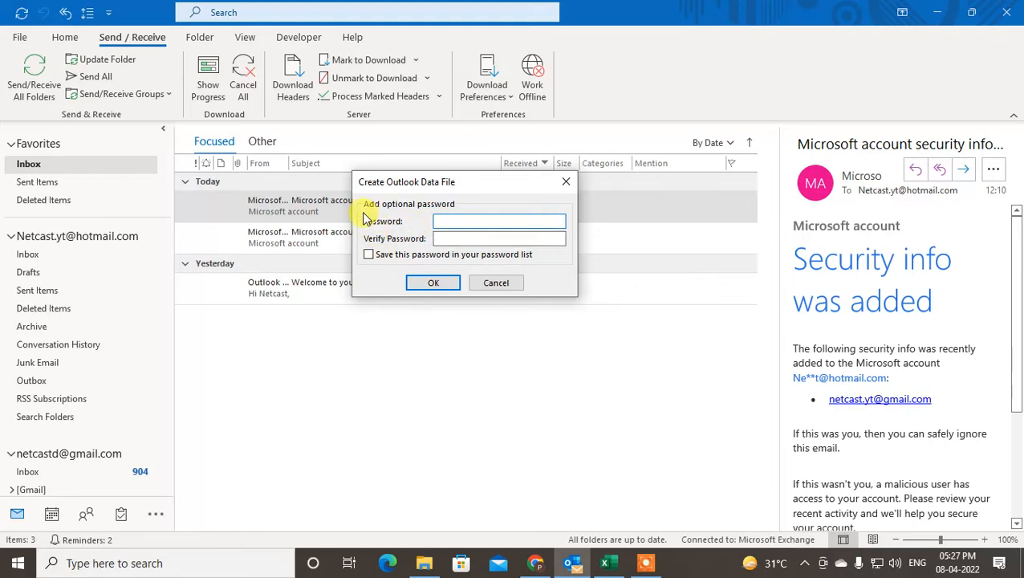
{"action": "left_click", "coordinate": [433, 283]}
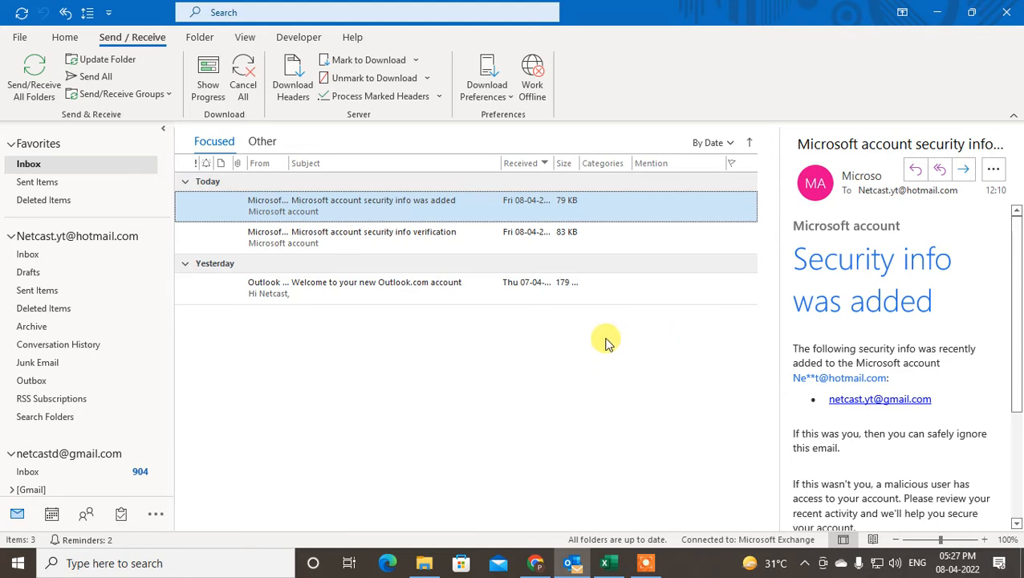
Check in File Explorer for the exported "backup 24.03.22" file in the Documents folder and close the window
{"action": "key", "text": "super+e"}
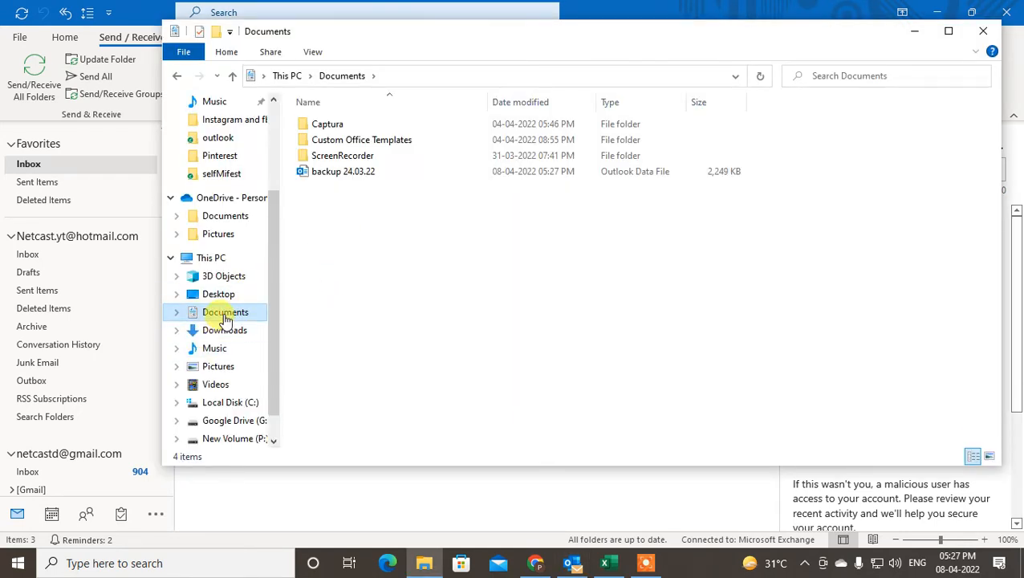
{"action": "left_click", "coordinate": [332, 173]}
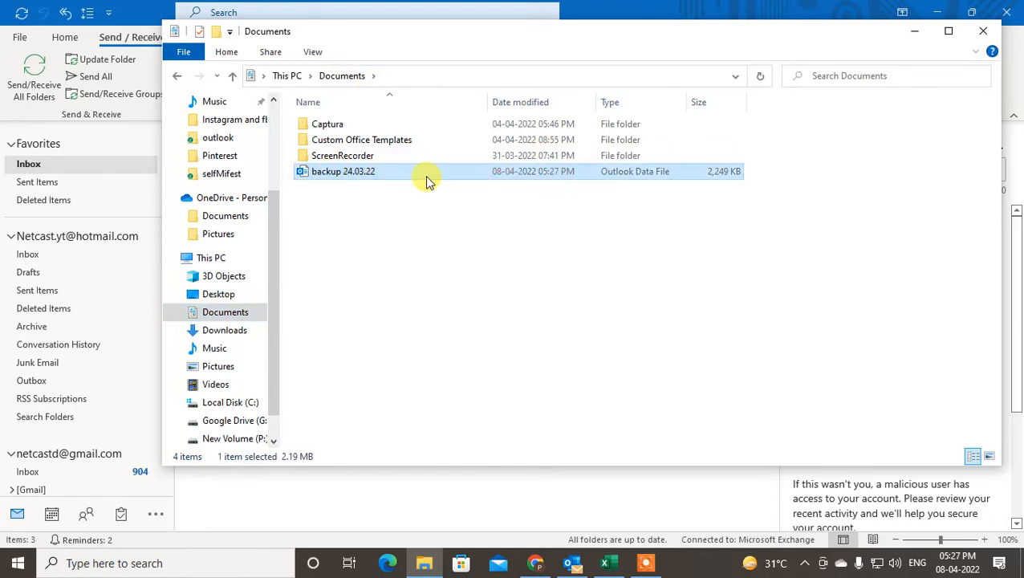
{"action": "left_click", "coordinate": [983, 30]}
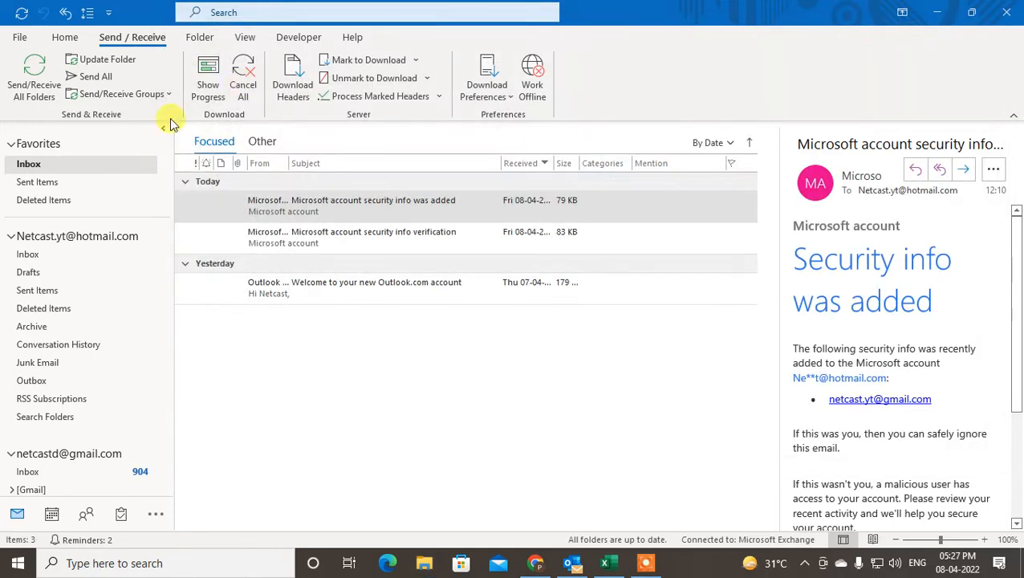
Start an import from another program or file, with Outlook Data File (.pst) as the file type
{"action": "left_click", "coordinate": [19, 38]}
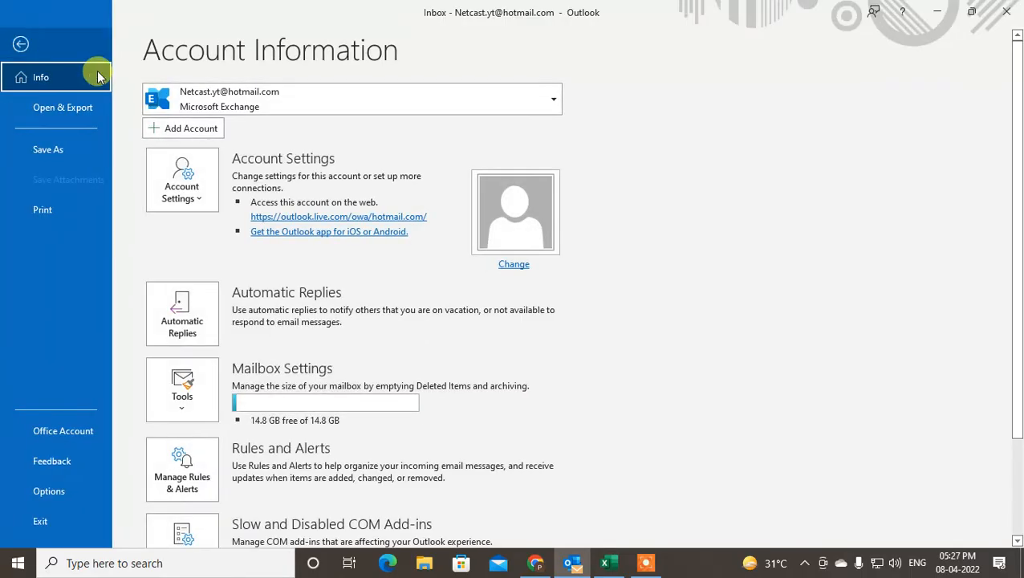
{"action": "left_click", "coordinate": [77, 110]}
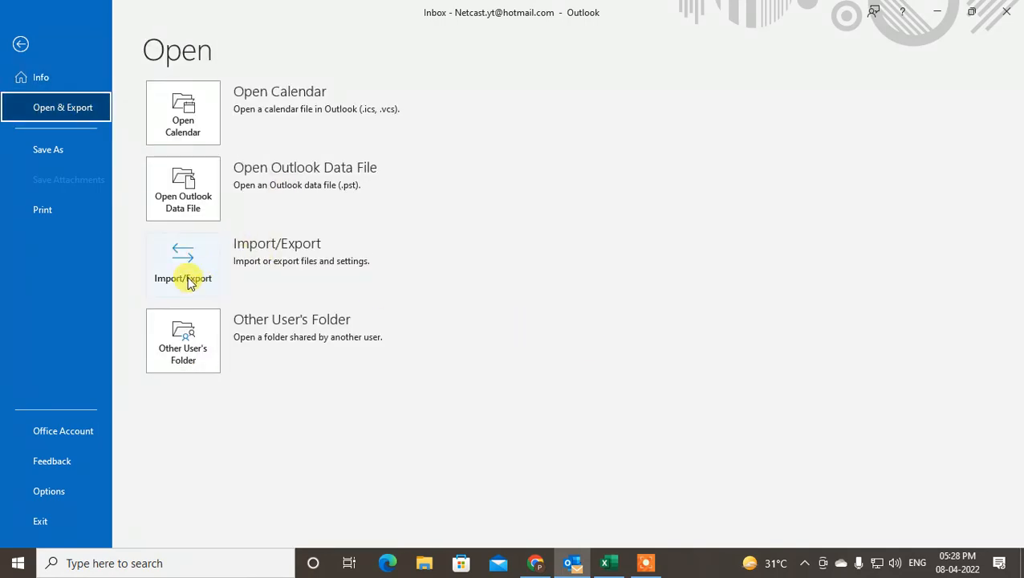
{"action": "left_click", "coordinate": [183, 265]}
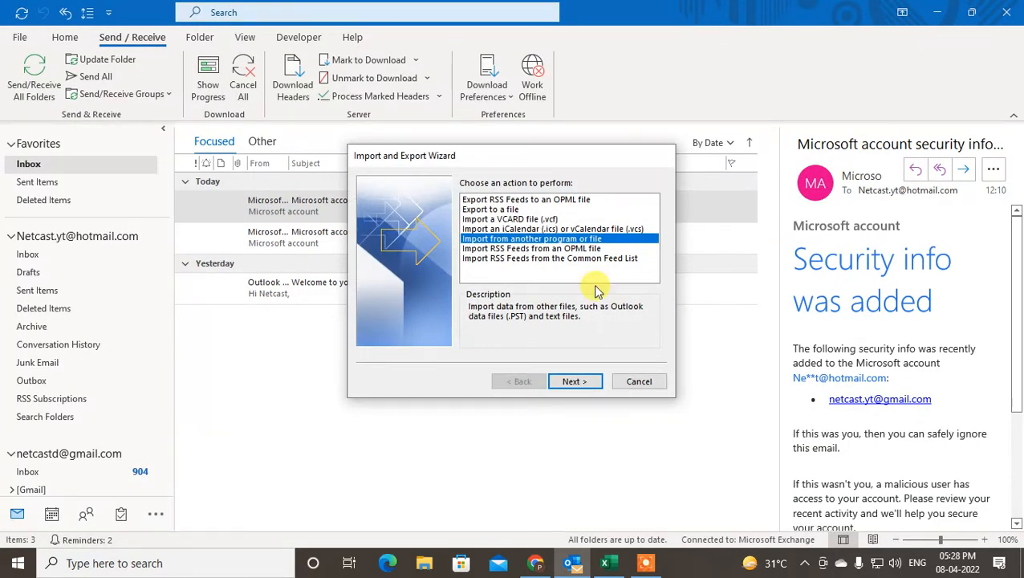
{"action": "left_click", "coordinate": [486, 210]}
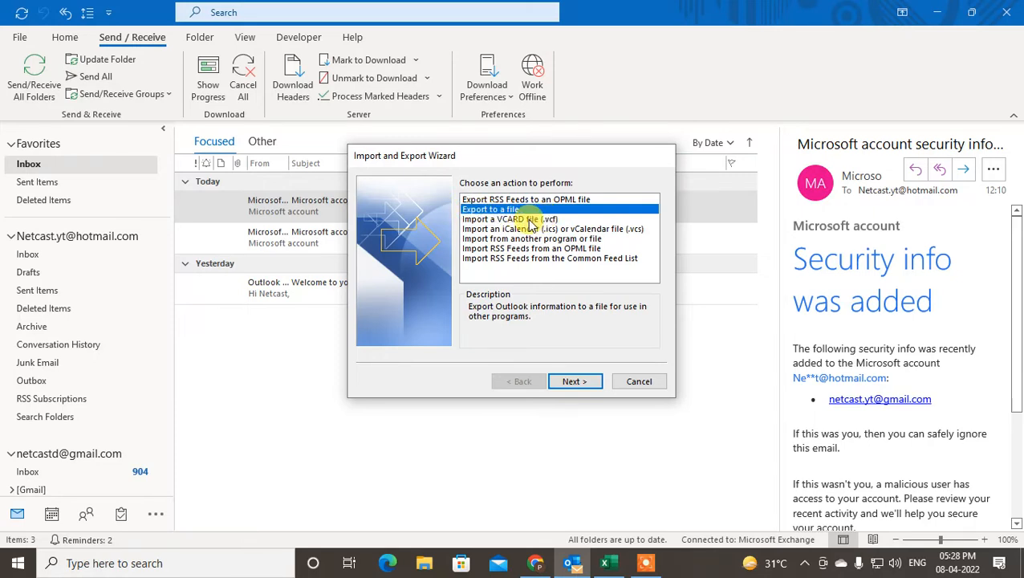
{"action": "left_click", "coordinate": [505, 238]}
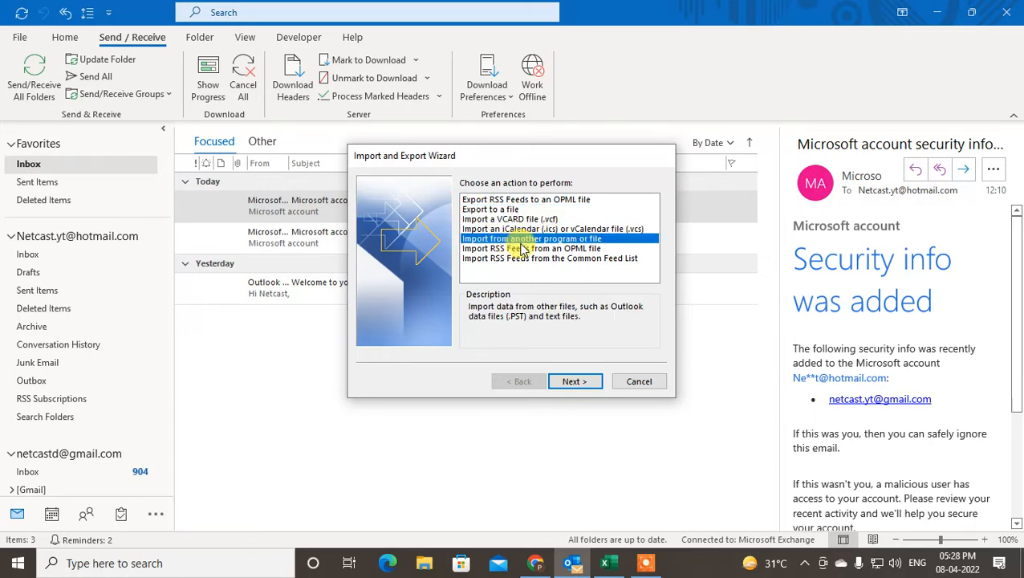
{"action": "left_click", "coordinate": [573, 383]}
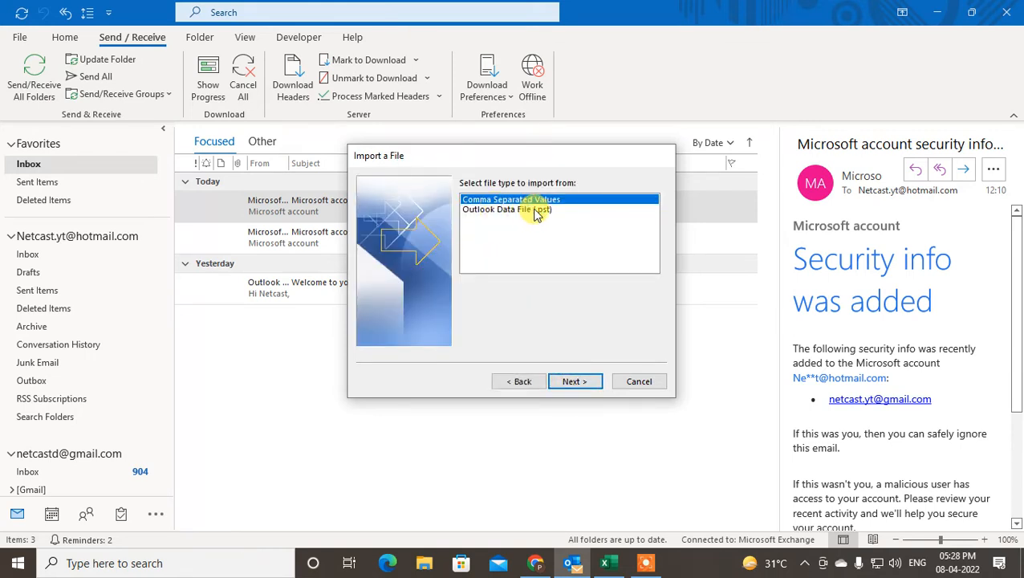
{"action": "left_click", "coordinate": [499, 210]}
{"action": "left_click", "coordinate": [573, 382]}
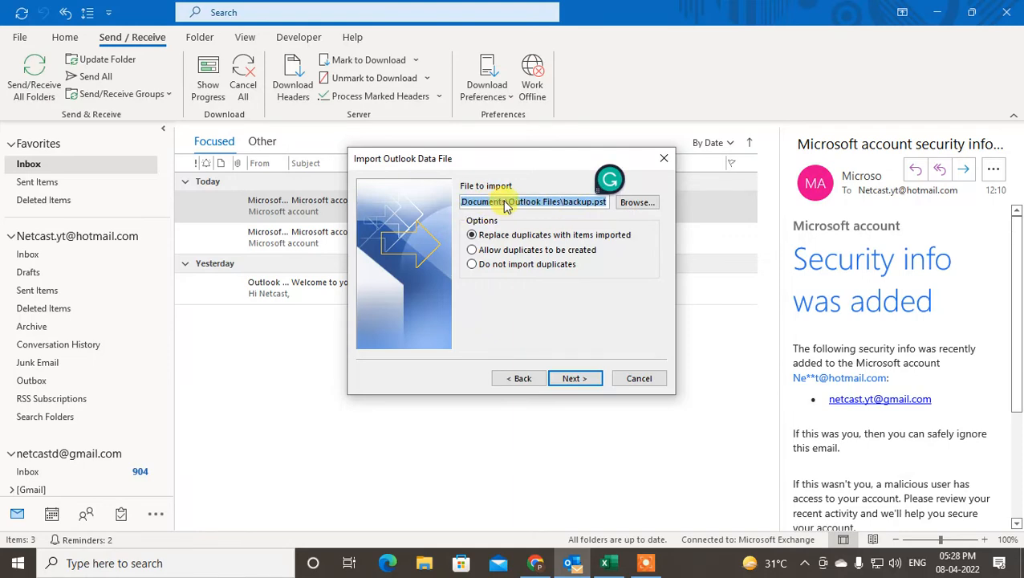
Choose "backup 24.03.22" from the Documents folder as the file to import, replacing duplicates with items imported, and continue
{"action": "left_click", "coordinate": [625, 203]}
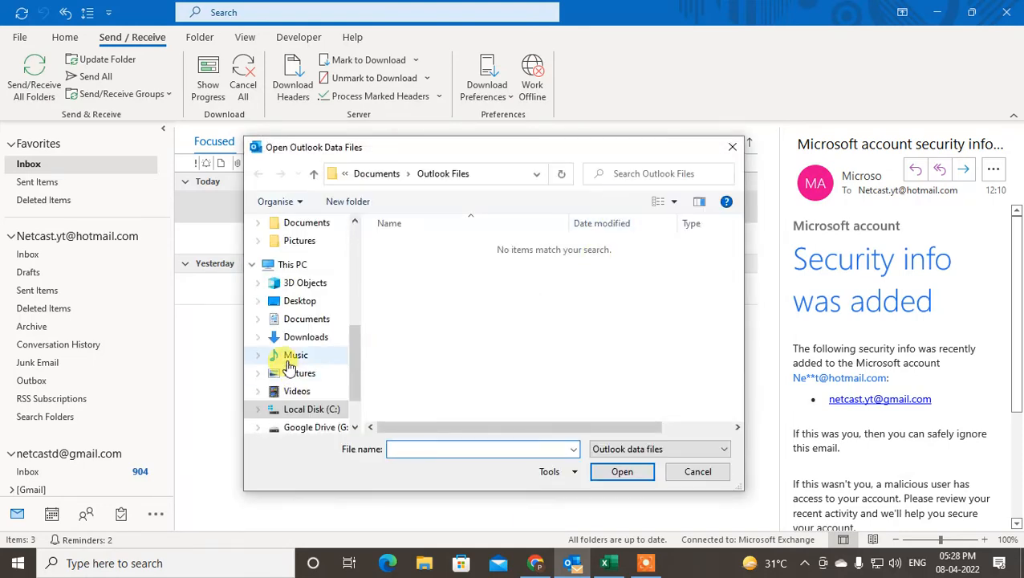
{"action": "double_click", "coordinate": [419, 311]}
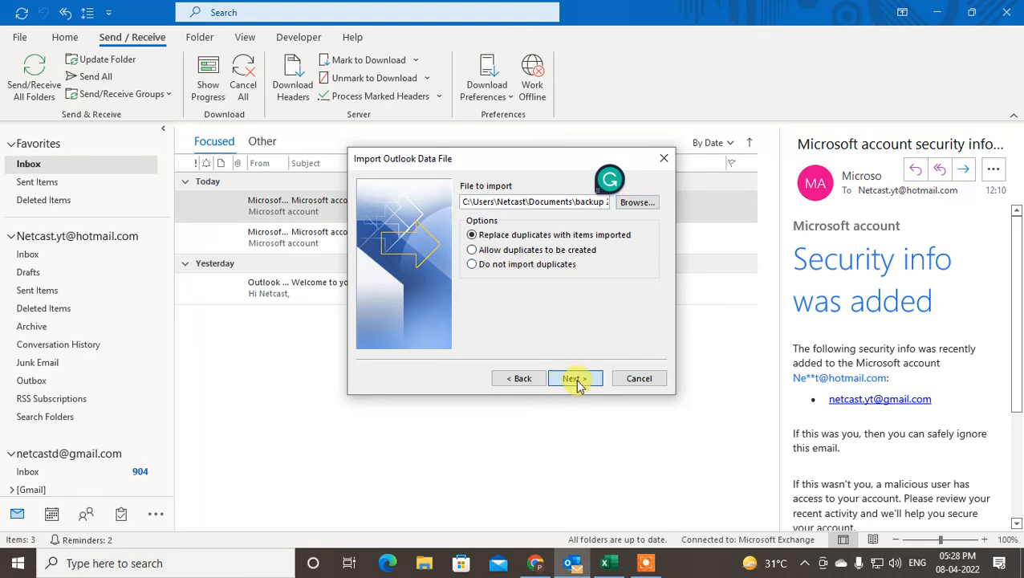
{"action": "left_click", "coordinate": [576, 380]}
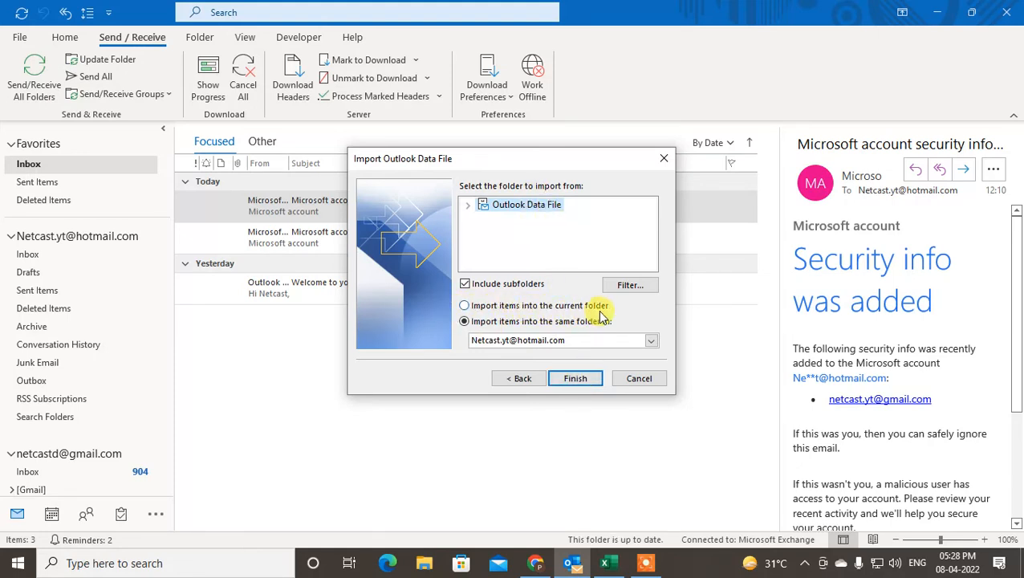
Review the available destination accounts, keeping the Hotmail account, and cancel the import to return to the desktop
{"action": "left_click", "coordinate": [650, 341]}
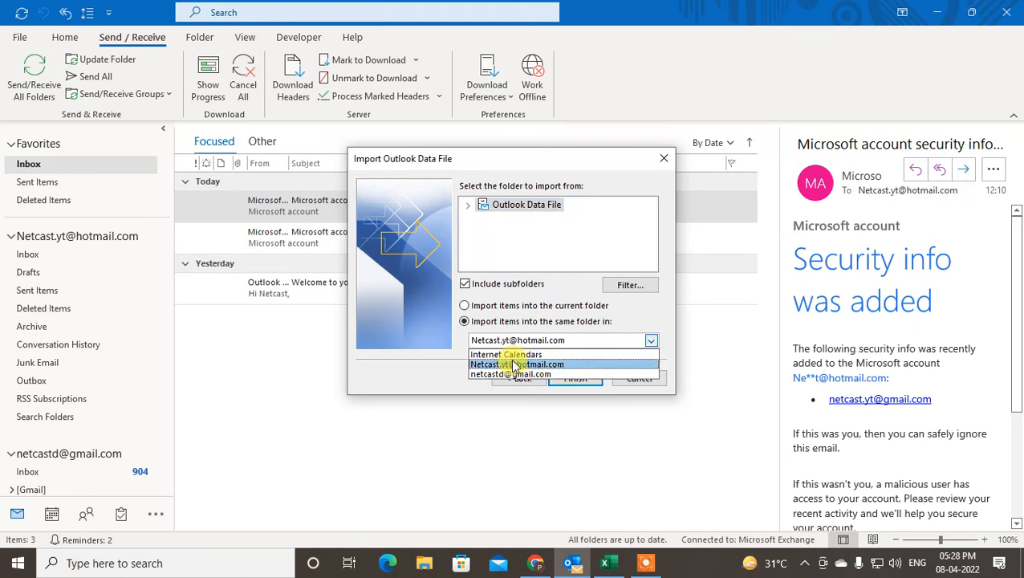
{"action": "left_click", "coordinate": [622, 340]}
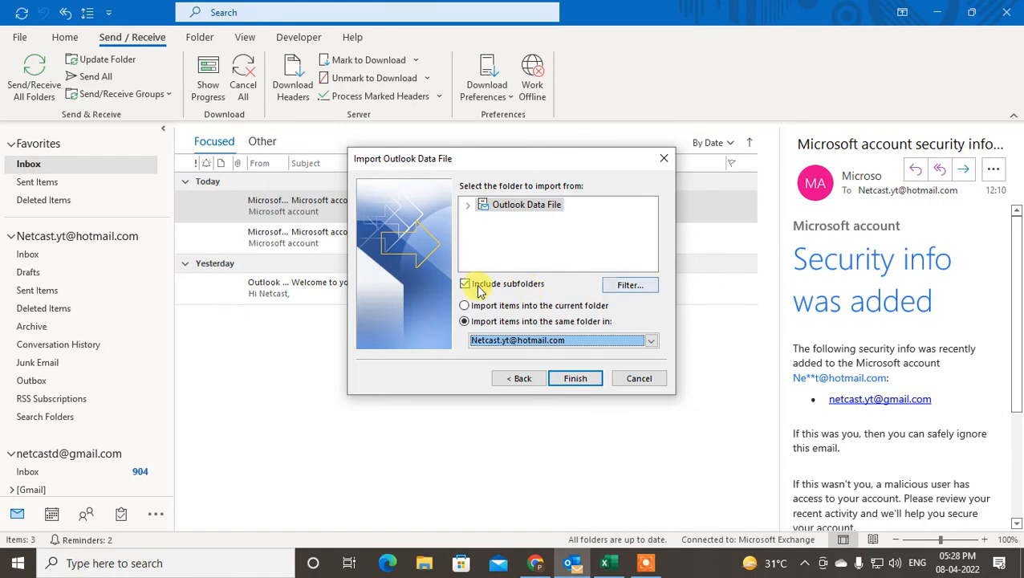
{"action": "left_click", "coordinate": [650, 382]}
{"action": "key", "text": "super+d"}
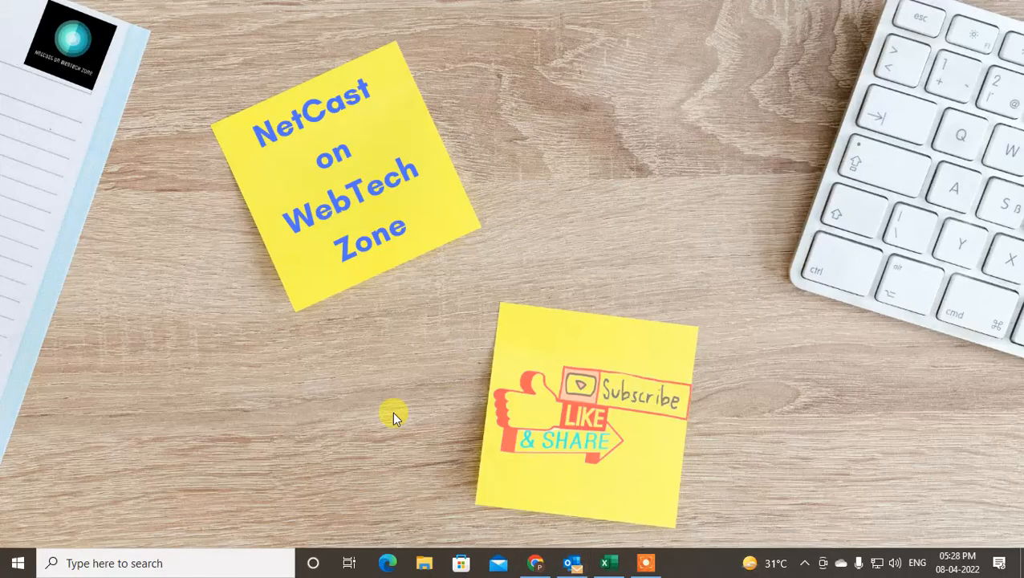